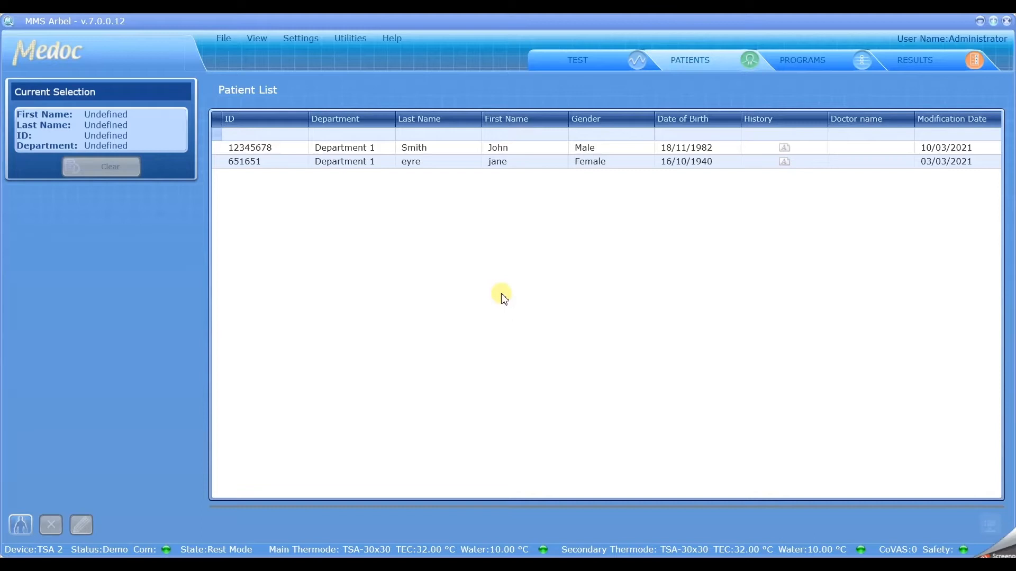
Step: Select all DCHEPS programs in the program list: CHEPS limits, Cold Pulses Demo, CHEPS levels, both Ramp and Hold CHEPS programs and Heat Pulses Demo
left_click(806, 63)
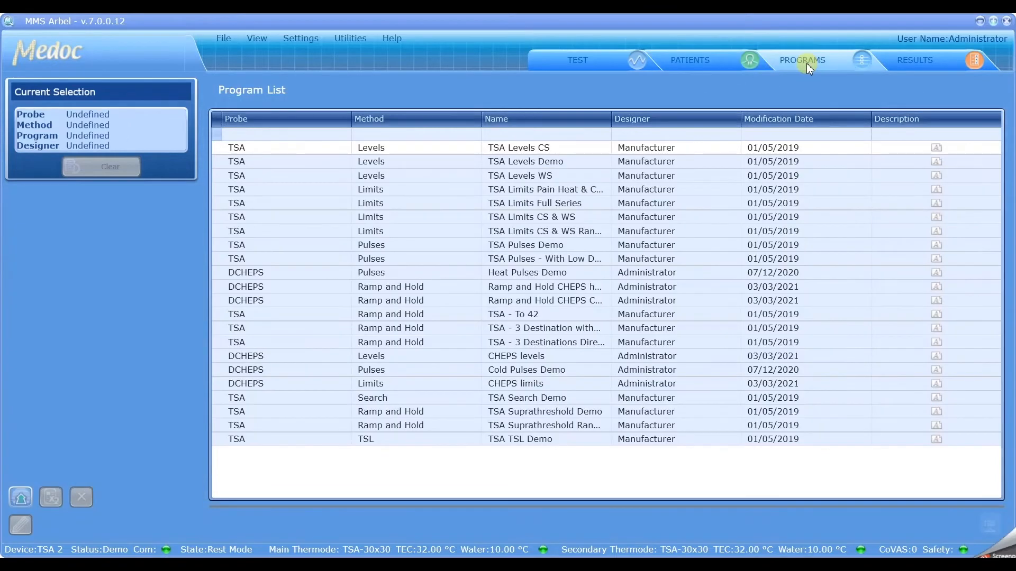
left_click(697, 68)
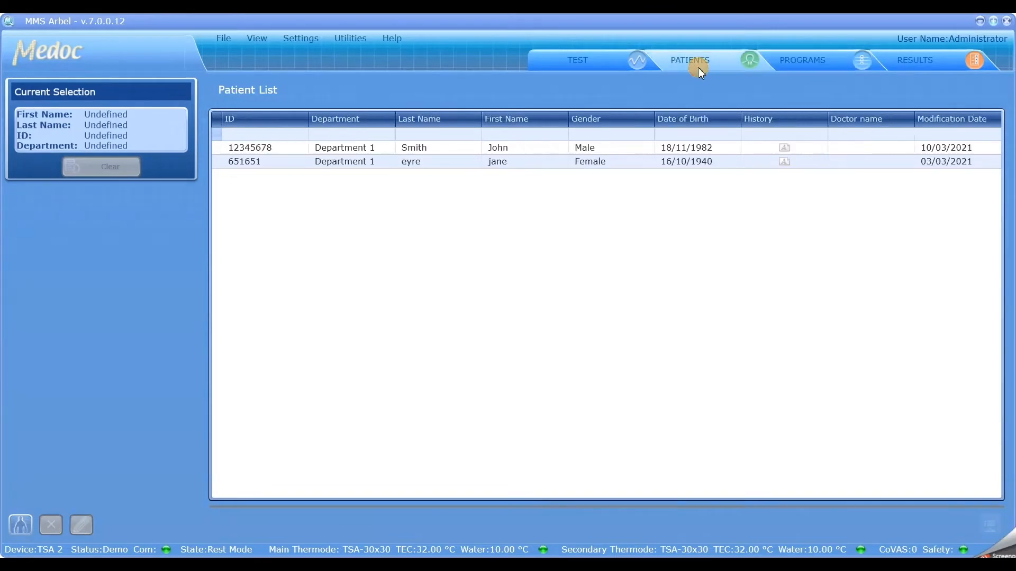
left_click(809, 58)
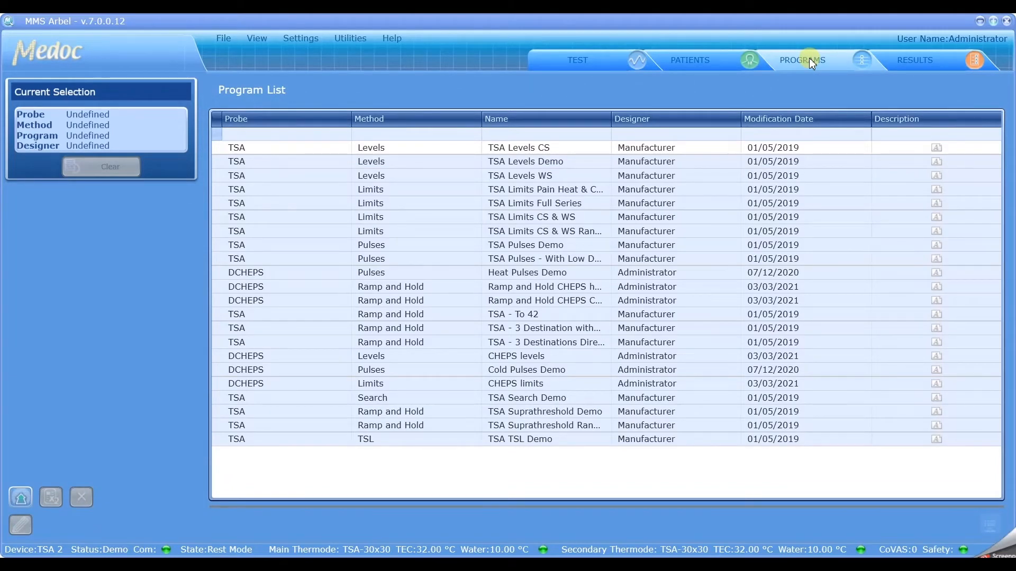
left_click(284, 391)
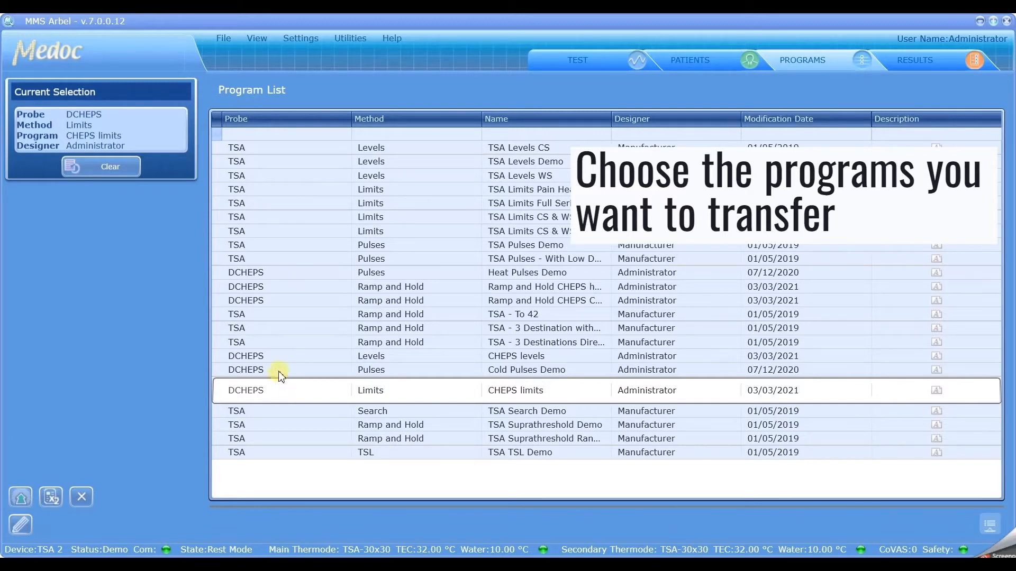
left_click(281, 372)
left_click(293, 356)
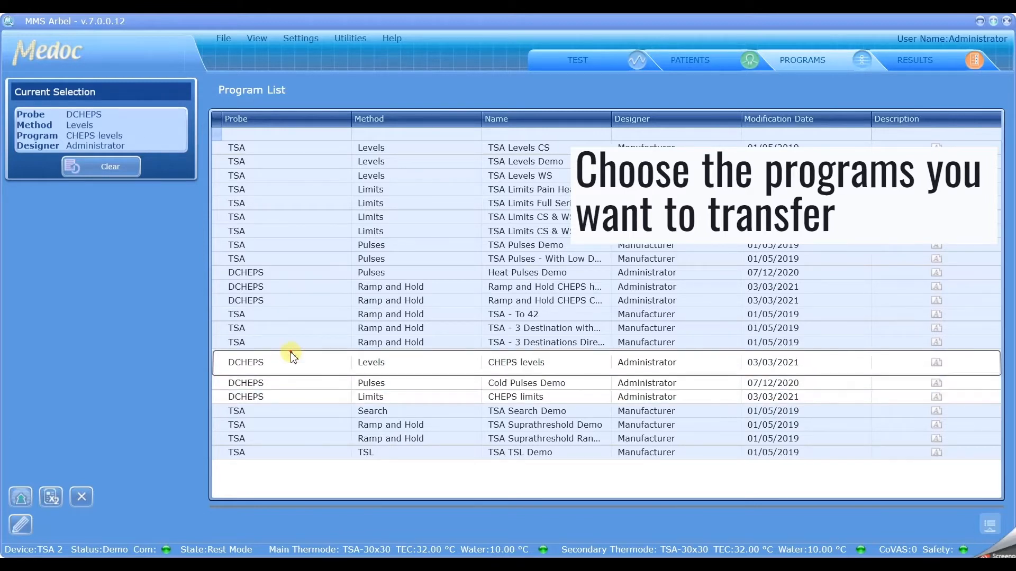
left_click(261, 298)
left_click(270, 286)
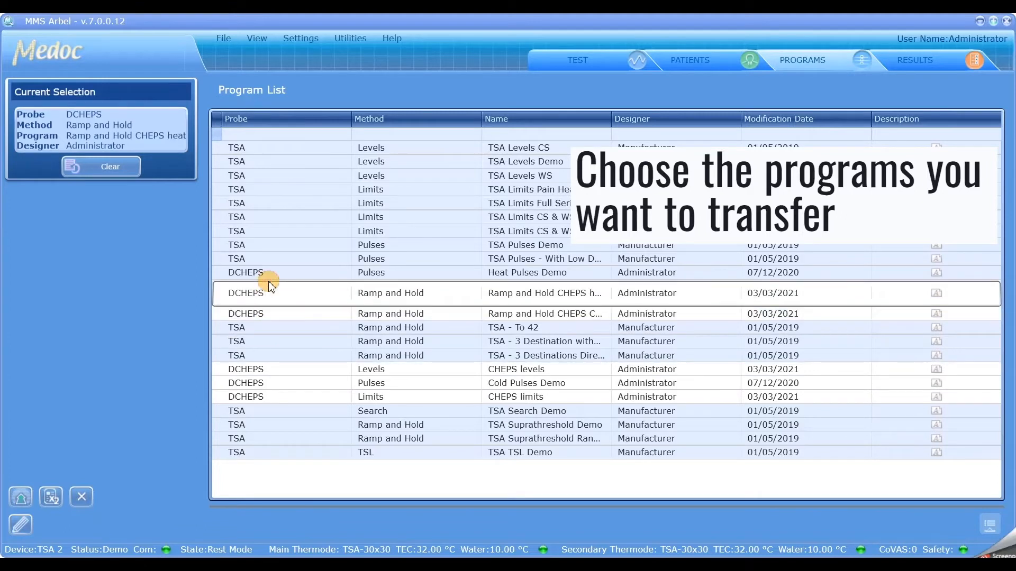
left_click(280, 273)
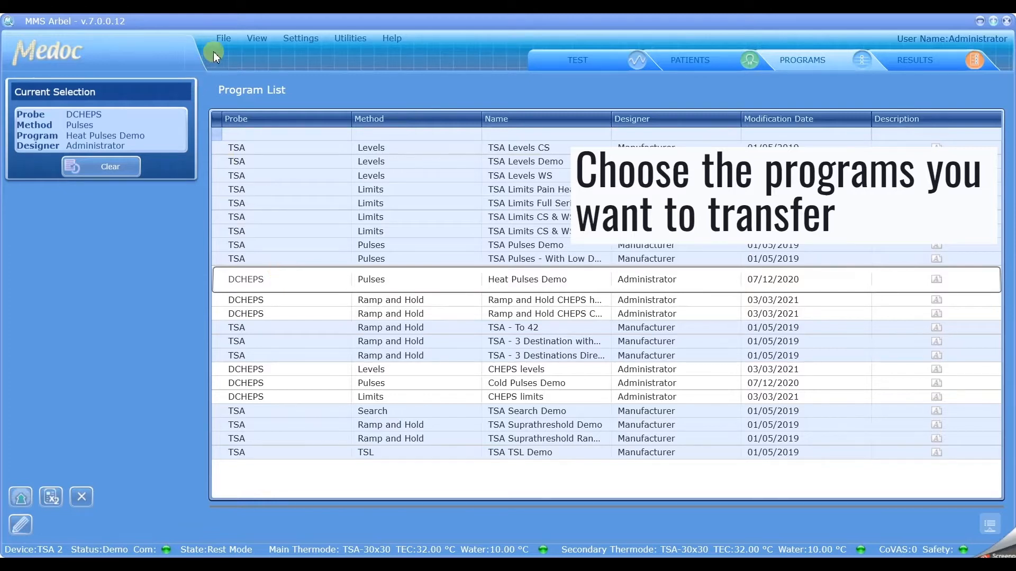
Step: Export the selected programs to the Desktop as a MEDOC Main Station export file named CHEPS THERMODE PROGRAMS
left_click(224, 40)
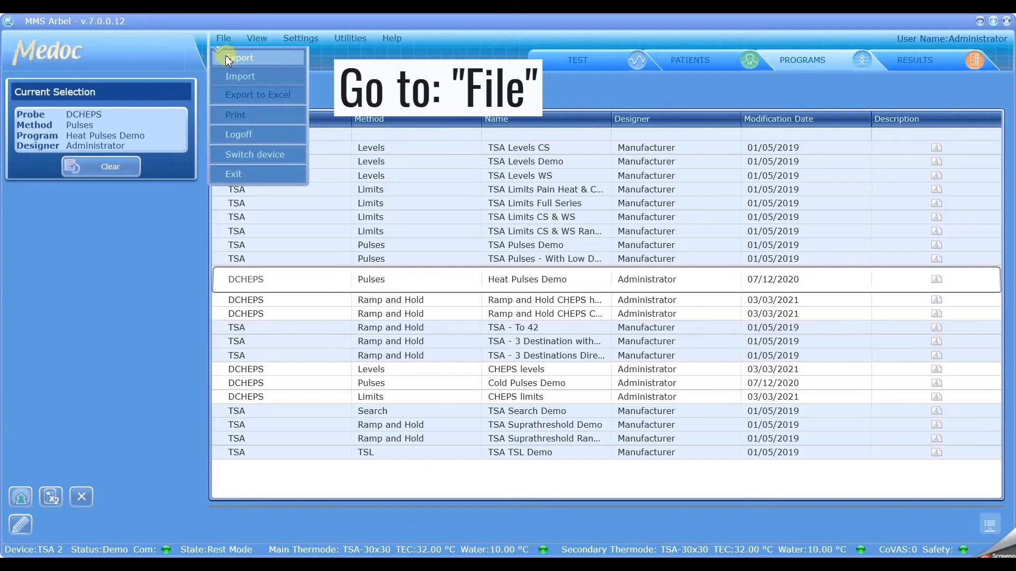
left_click(227, 56)
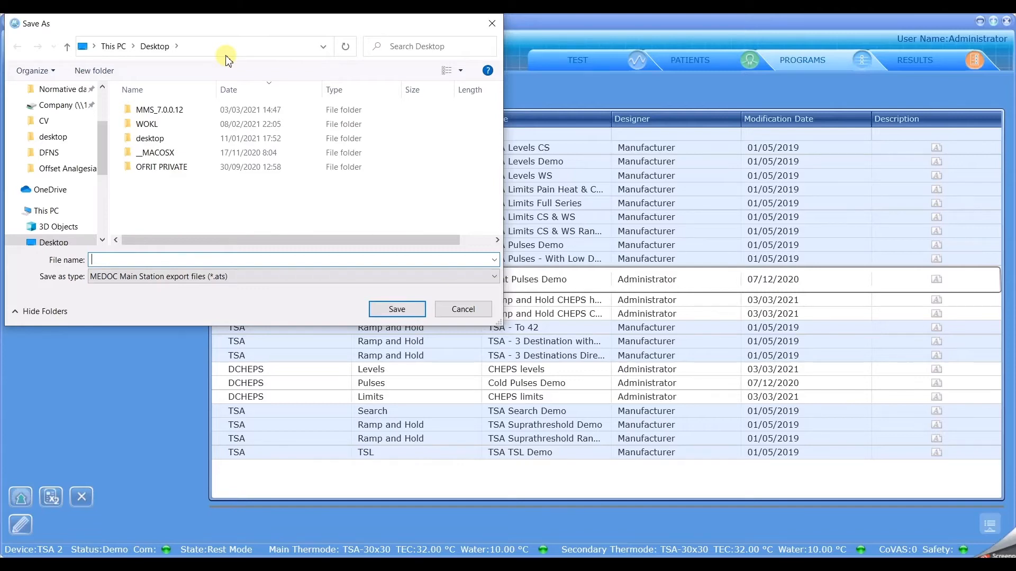
type("CHEPS THERMODE PROGRAMS")
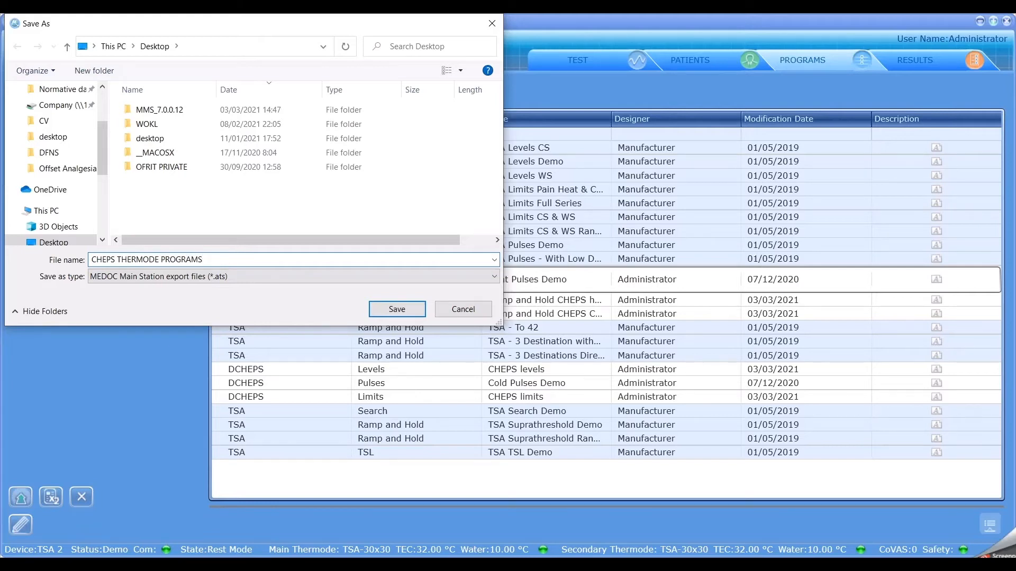
left_click(388, 310)
left_click(452, 348)
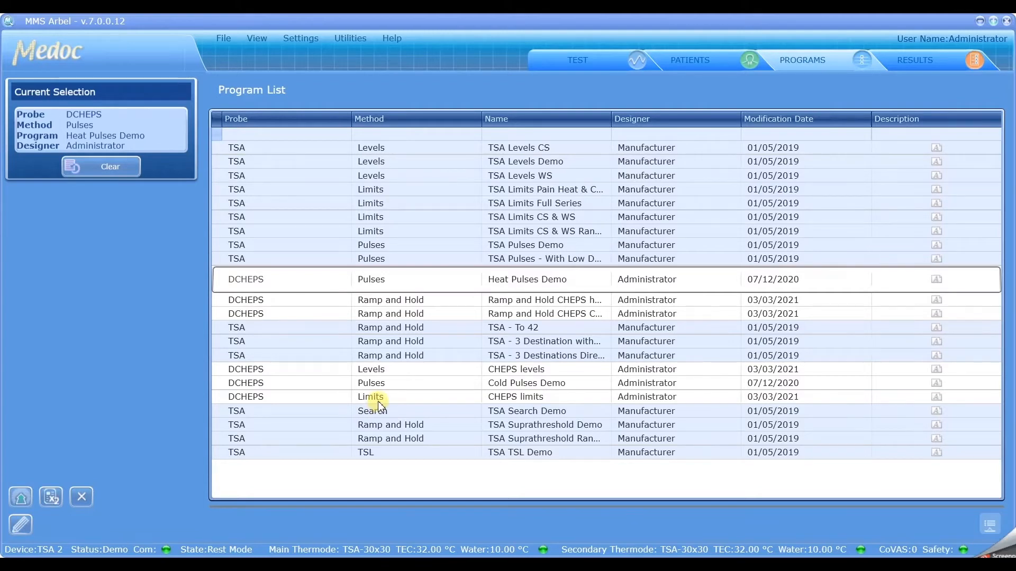
Step: Delete the CHEPS limits, Cold Pulses Demo, CHEPS levels and both Ramp and Hold CHEPS programs from the program list
left_click(378, 397)
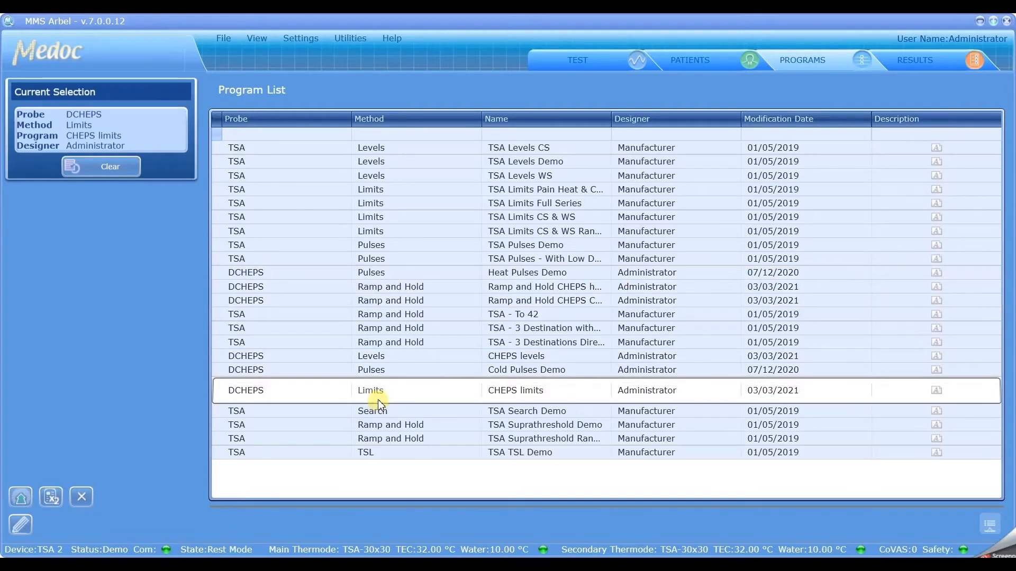
left_click(381, 370)
left_click(382, 359)
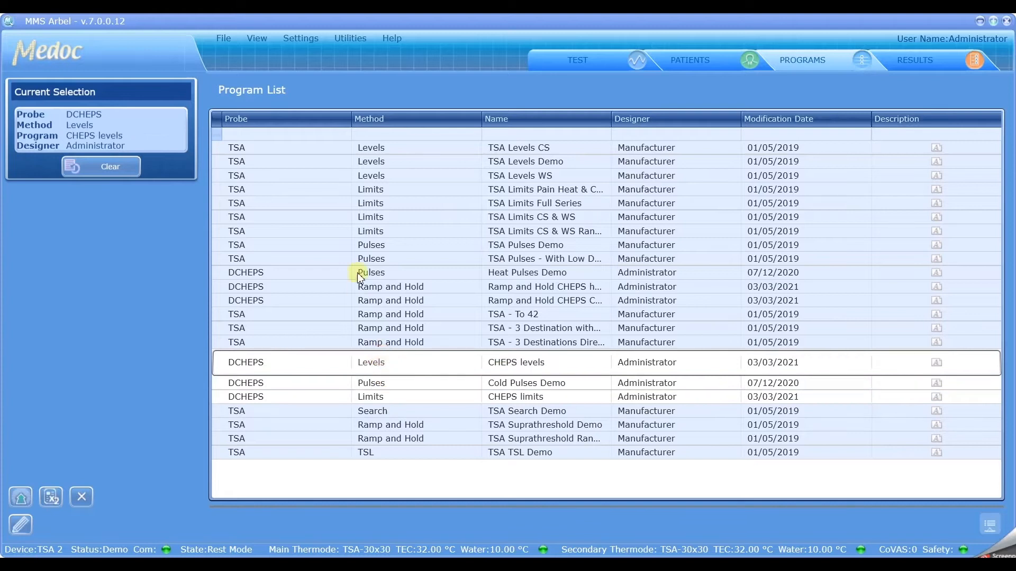
left_click(369, 314)
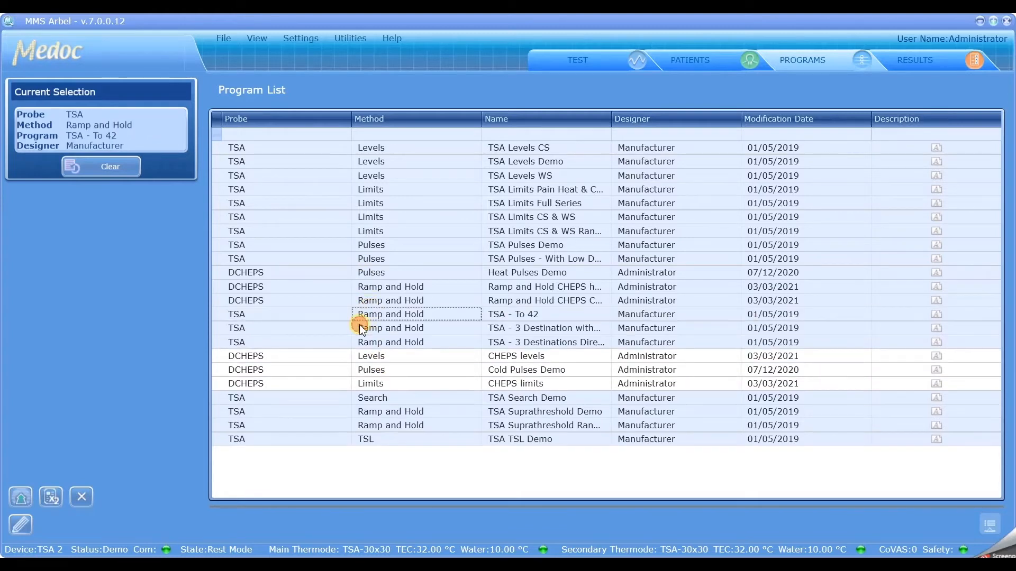
left_click(380, 297)
left_click(381, 286)
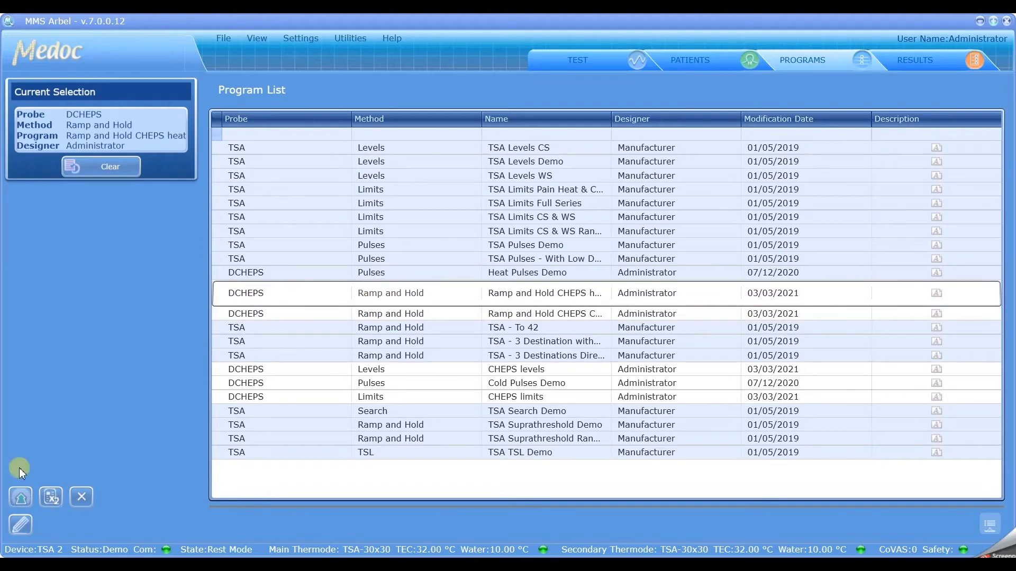
left_click(77, 500)
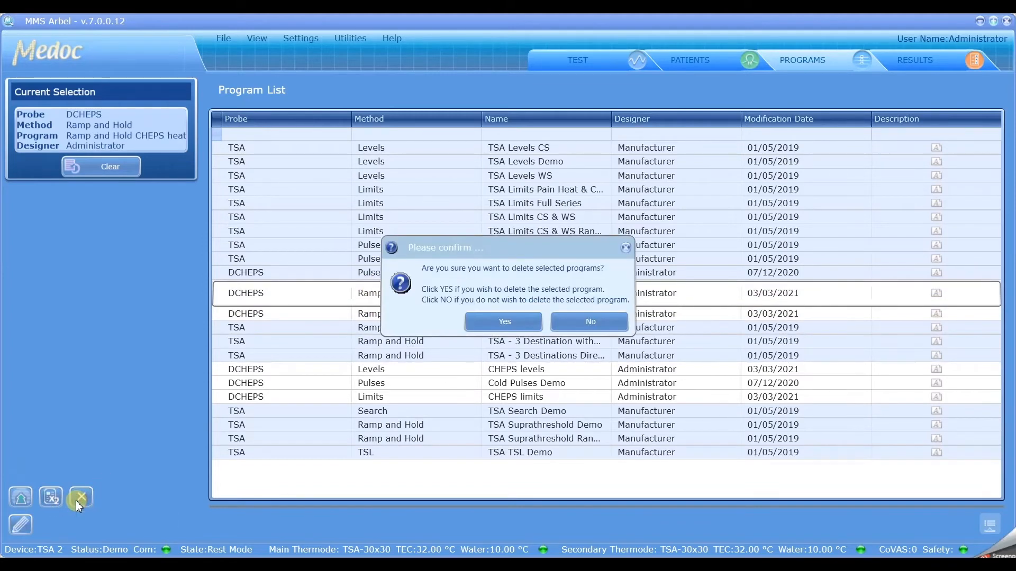
left_click(498, 322)
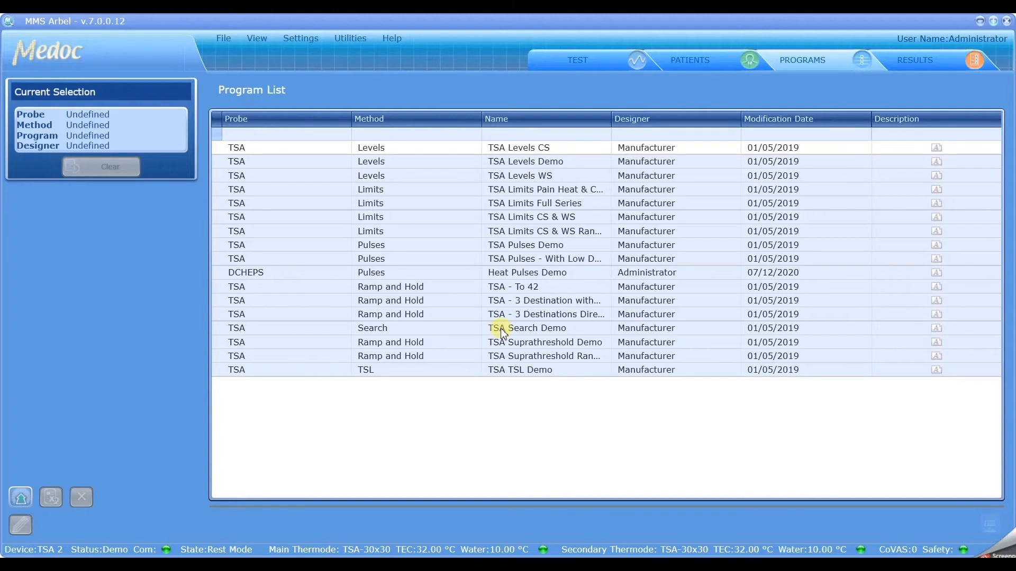
Step: Import the programs from CHEPS THERMODE PROGRAMS.ats on the Desktop, keeping both records for the conflicting Heat Pulses Demo program
left_click(359, 272)
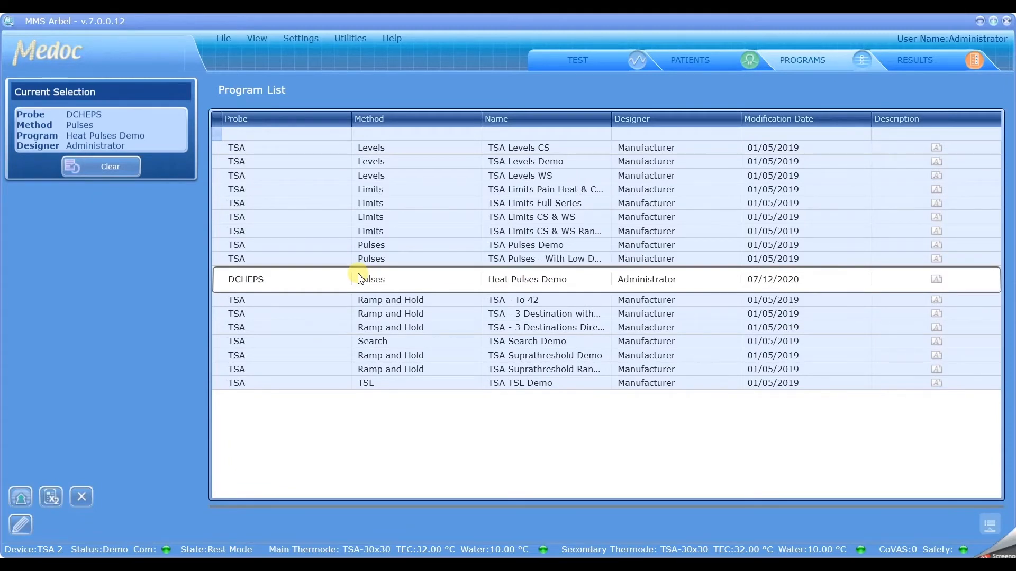
left_click(224, 38)
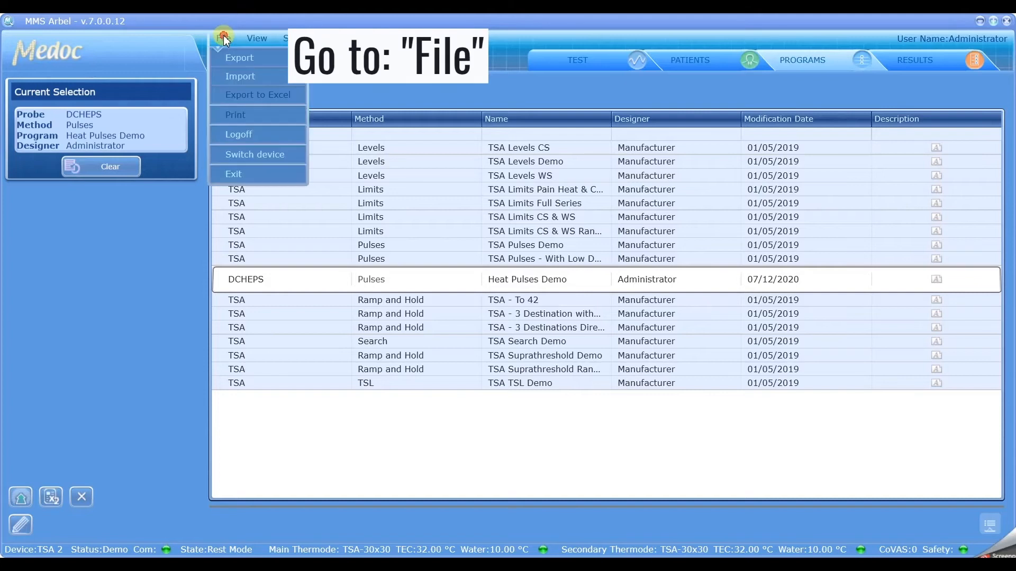
left_click(233, 76)
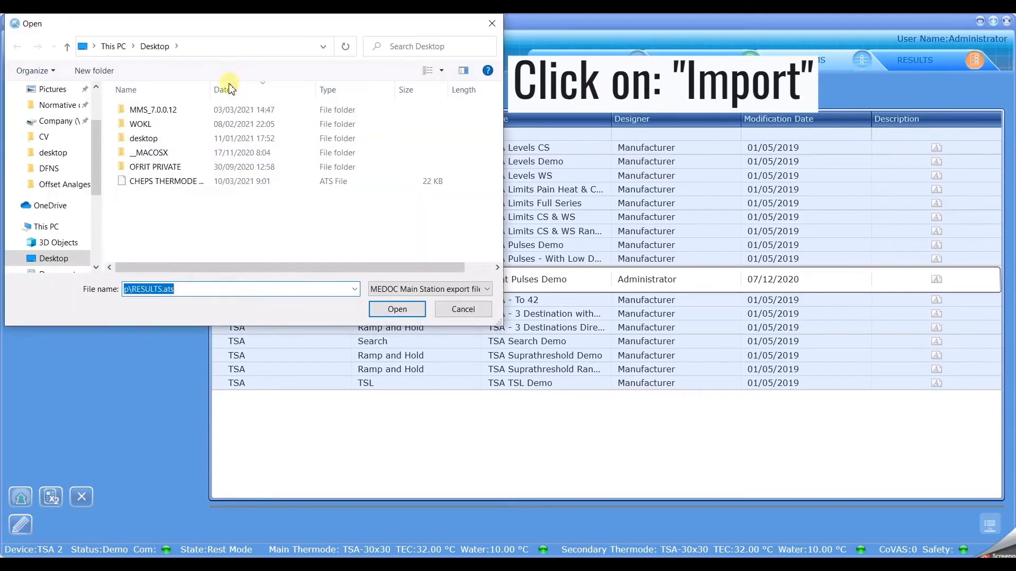
left_click(182, 182)
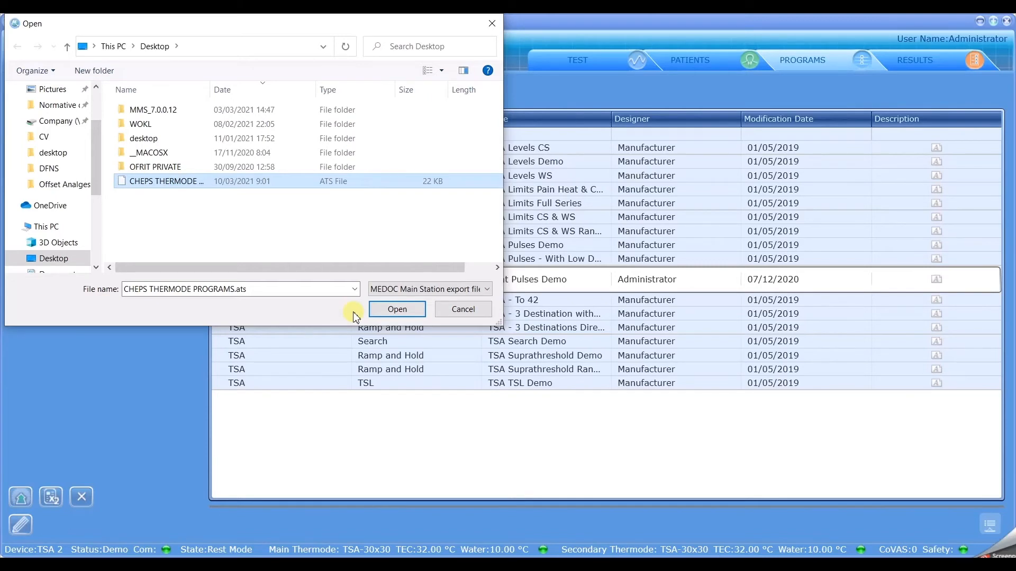
left_click(393, 310)
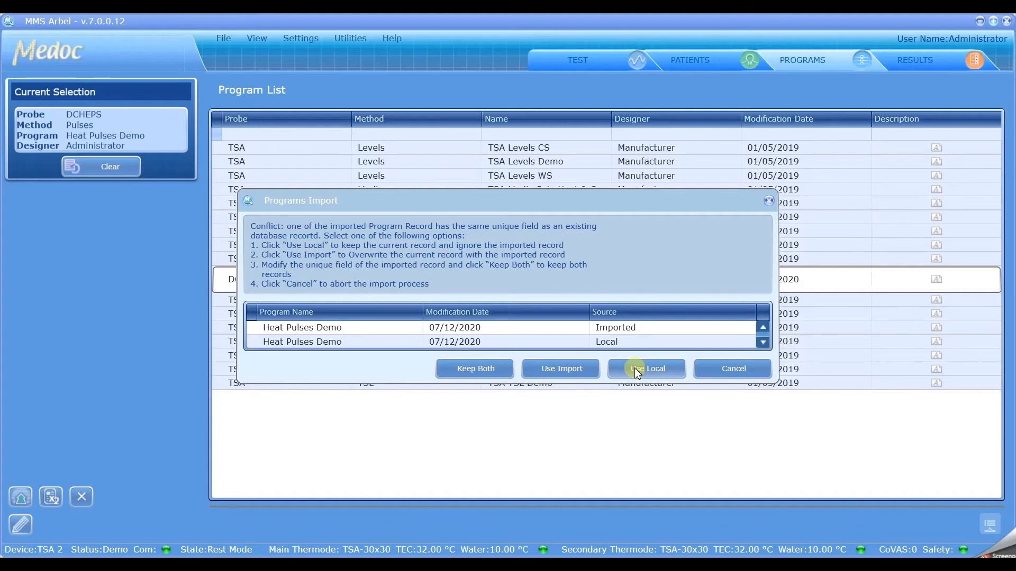
left_click(479, 370)
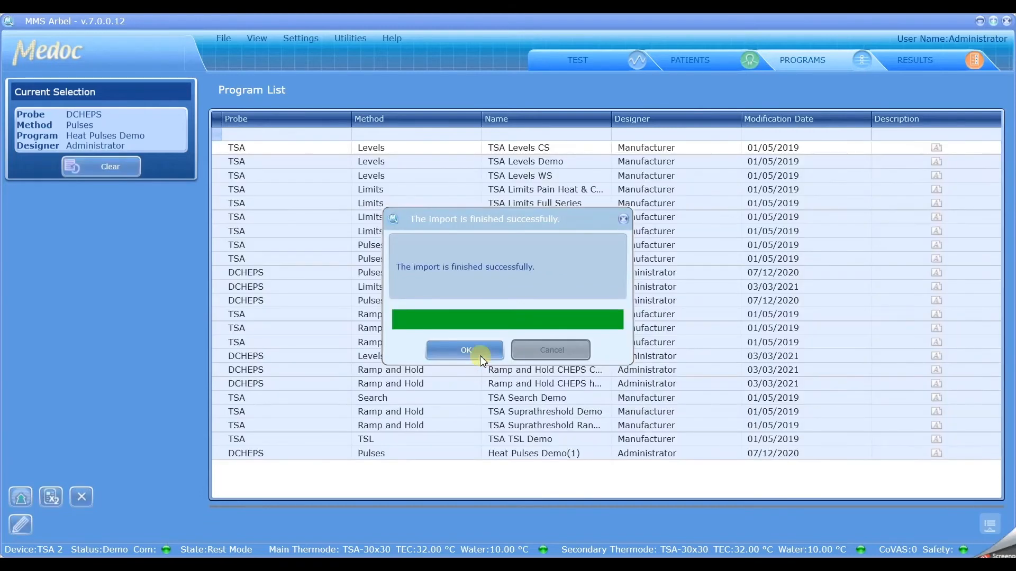
left_click(468, 350)
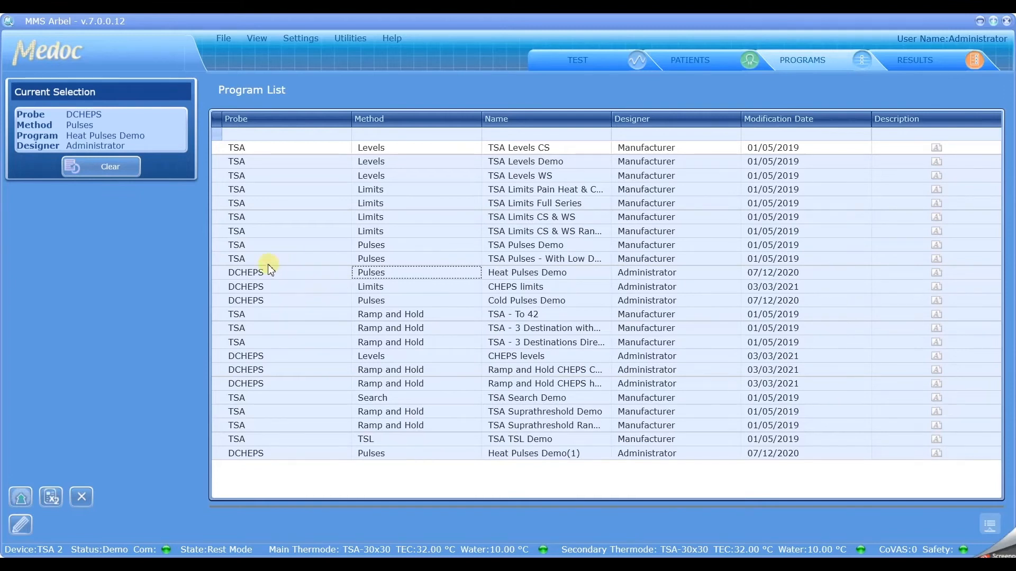
Step: Delete the duplicate program Heat Pulses Demo(1) from the program list
left_click(258, 276)
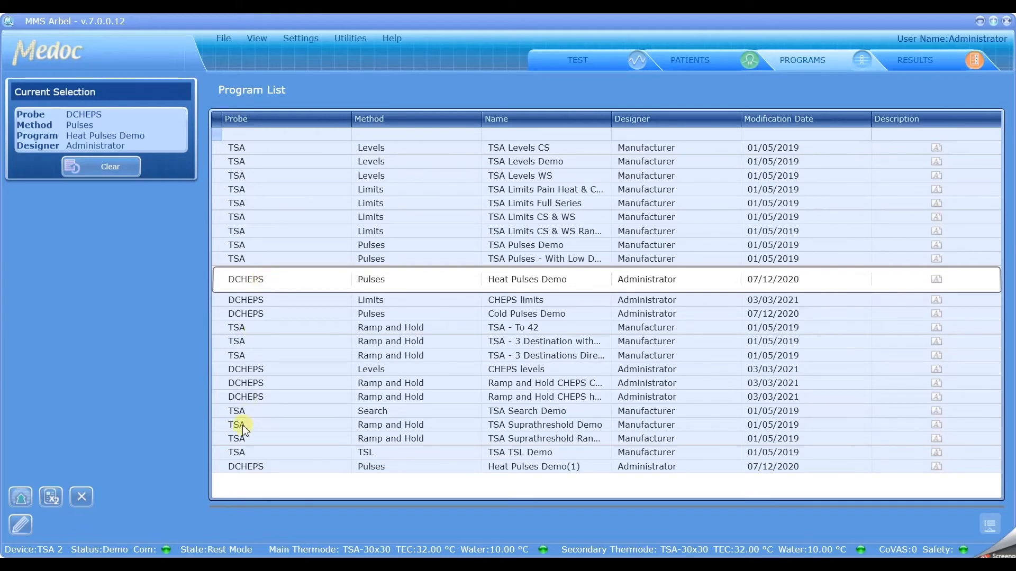
left_click(235, 468)
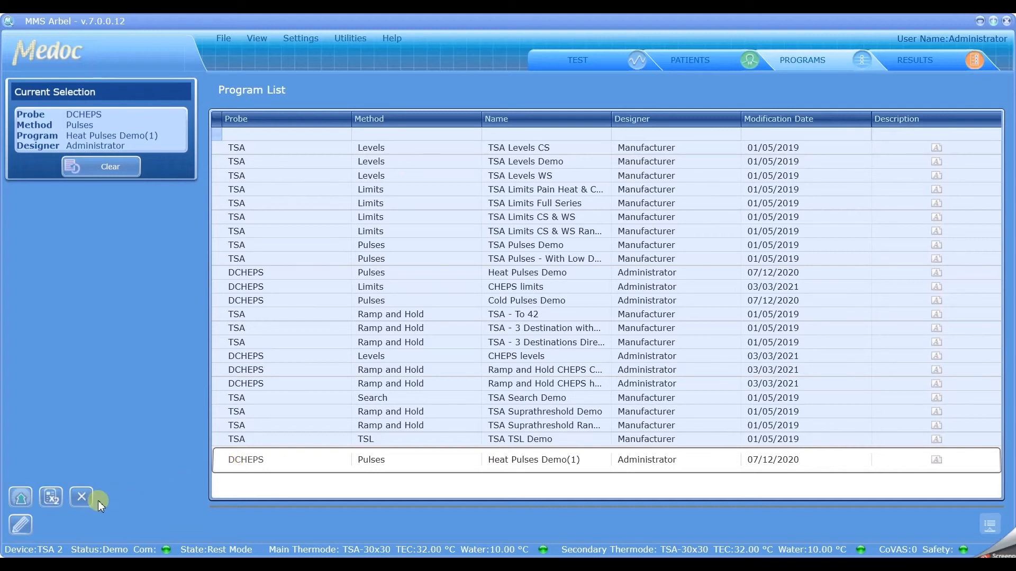
left_click(81, 497)
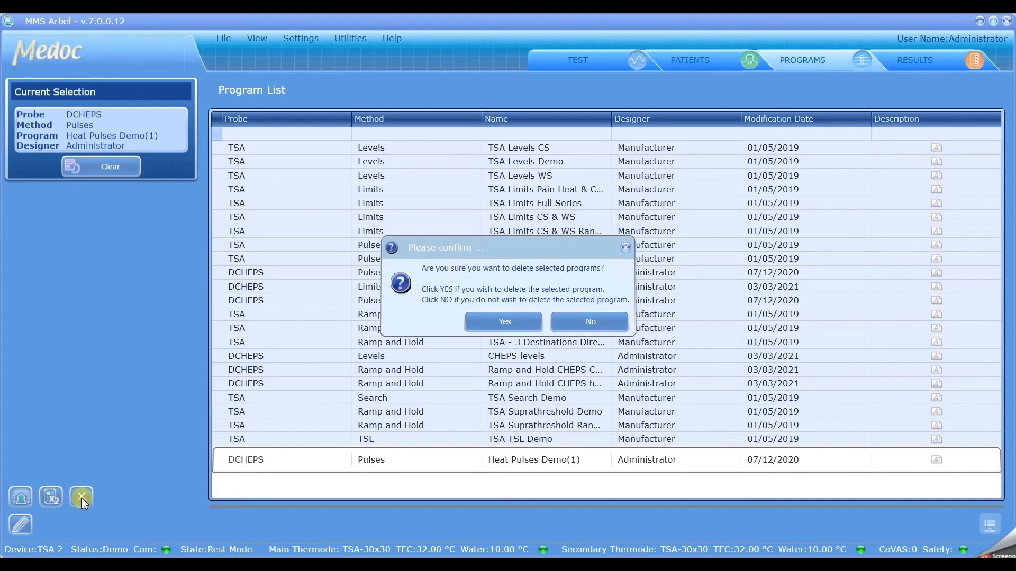
left_click(503, 325)
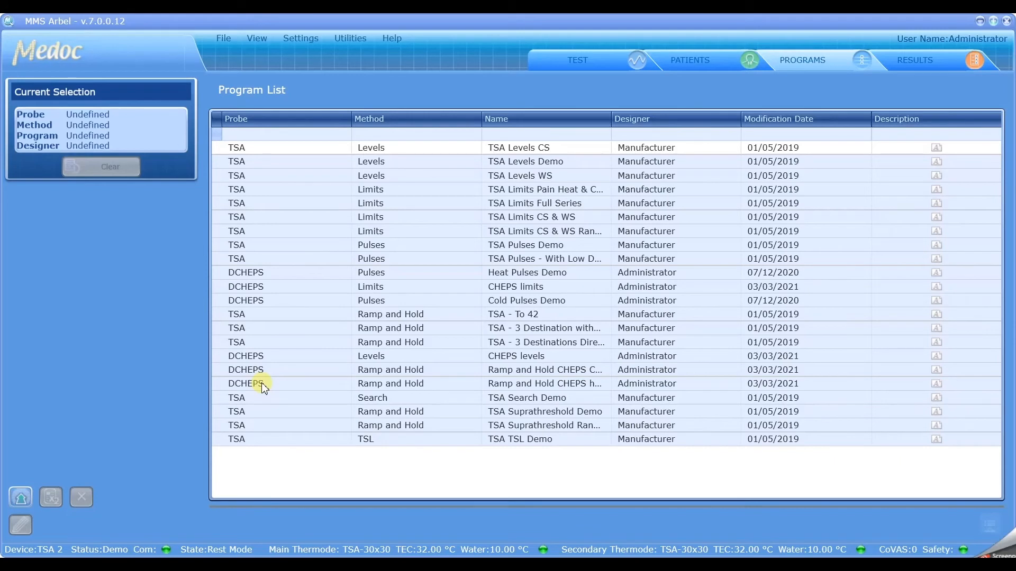
Step: Select the TSA Limits results for the C6 left and L4 right body sites in the results list
left_click(700, 65)
left_click(801, 59)
left_click(911, 61)
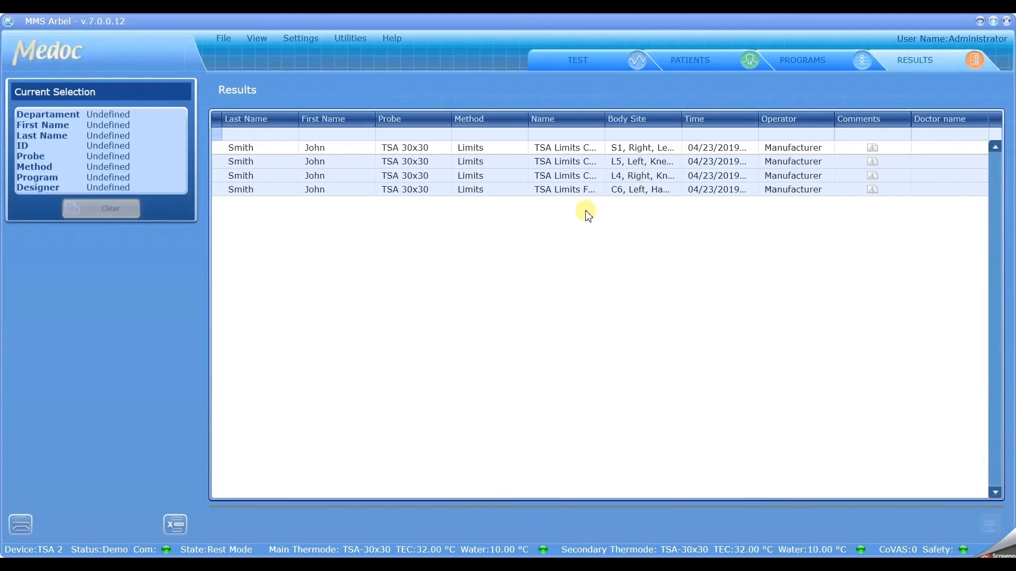
left_click(608, 189)
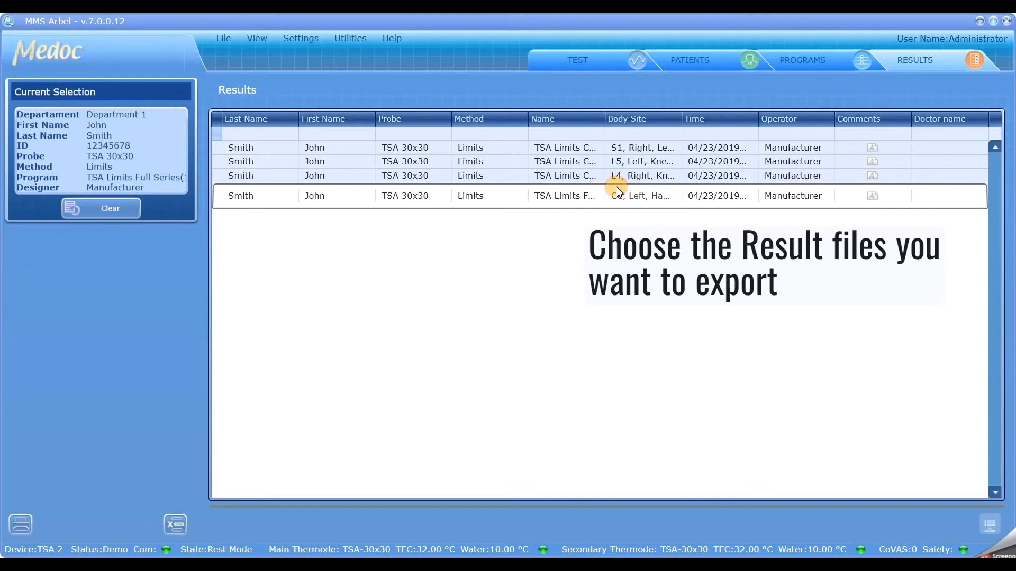
left_click(604, 177)
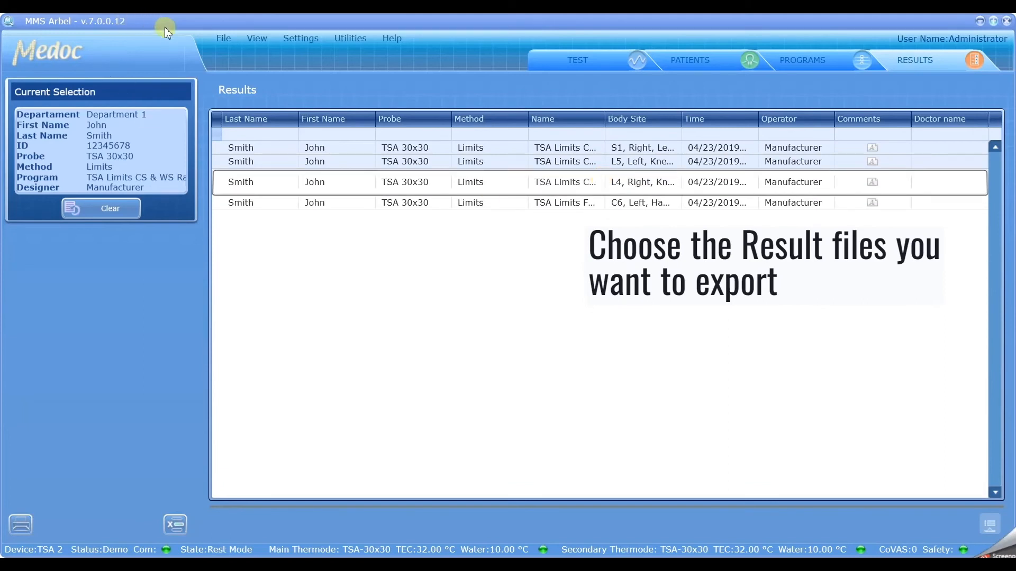
Step: Set up a results export limited to the current selection, with My Computer as the save location
left_click(223, 39)
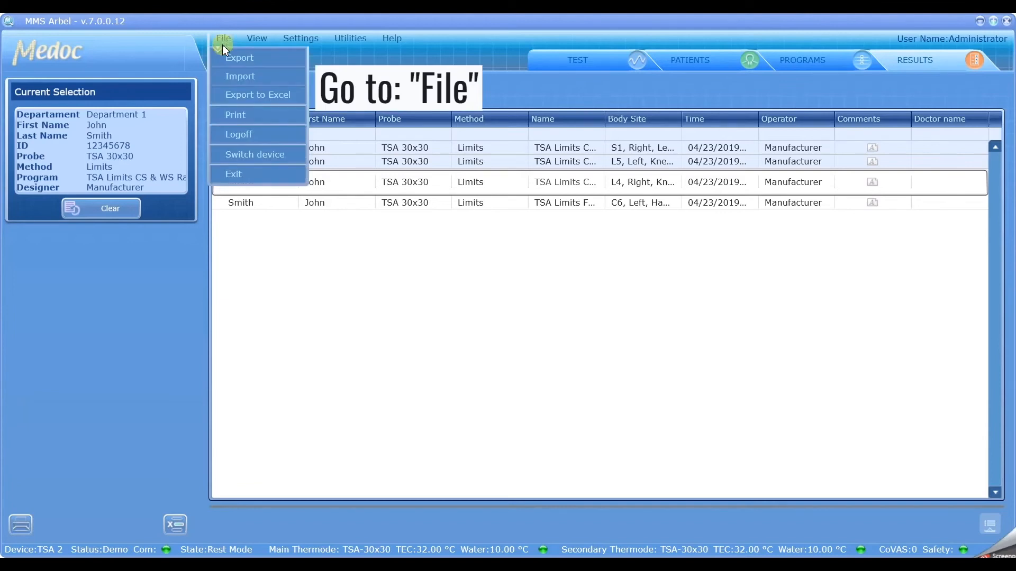
left_click(225, 60)
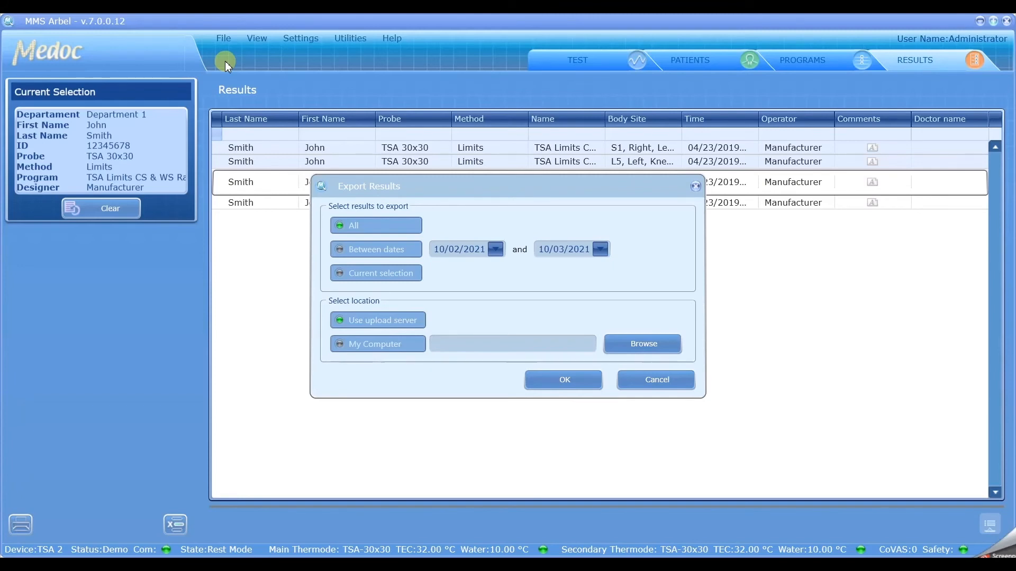
left_click(341, 249)
left_click(342, 274)
left_click(338, 346)
Step: Name the export file RESULTS on the Desktop and export the selected results to it
left_click(643, 343)
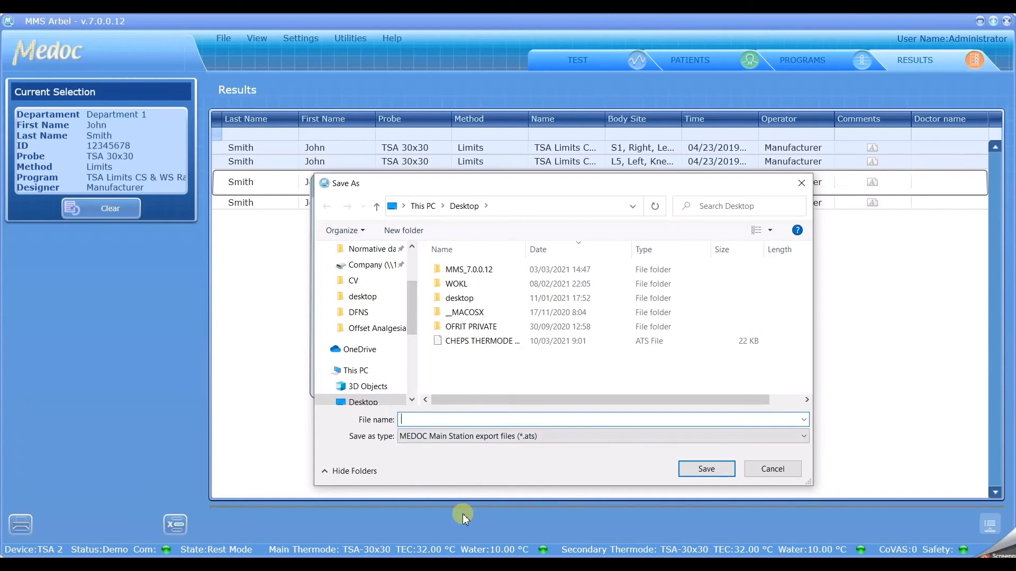
type("RSU=")
key("BackSpace")
key("BackSpace")
key("BackSpace")
type("ESULTS")
left_click(713, 470)
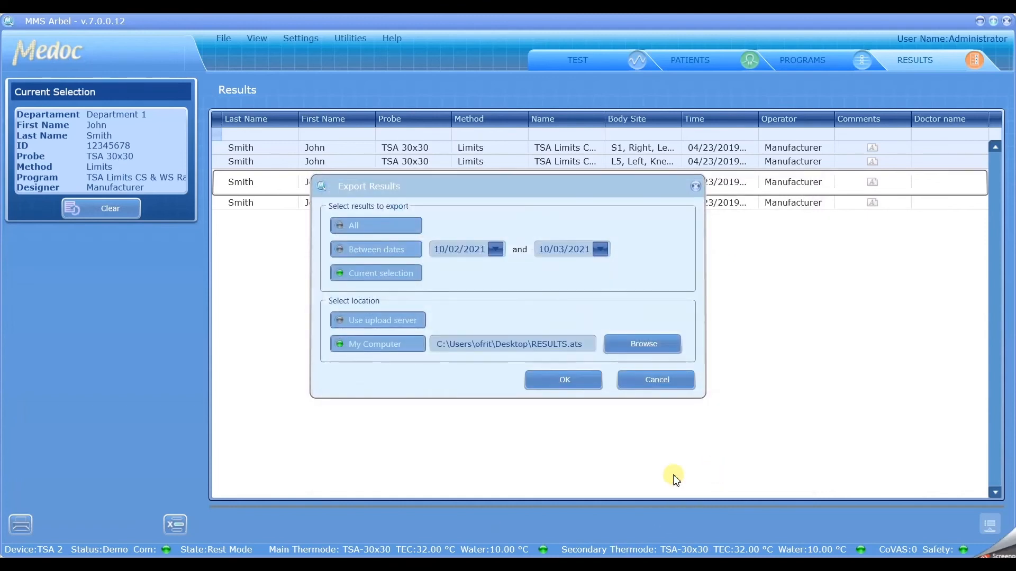
left_click(555, 381)
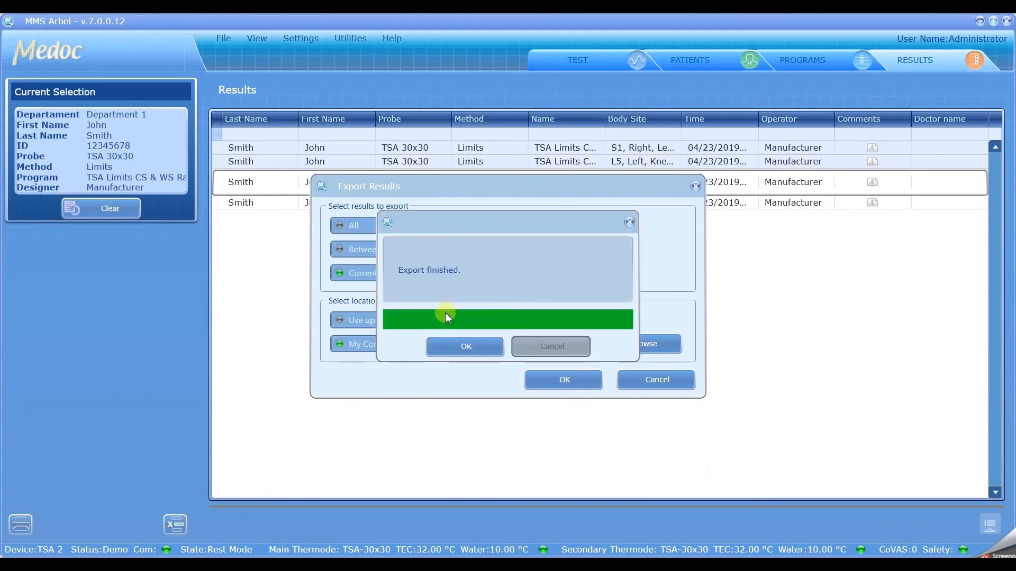
left_click(454, 347)
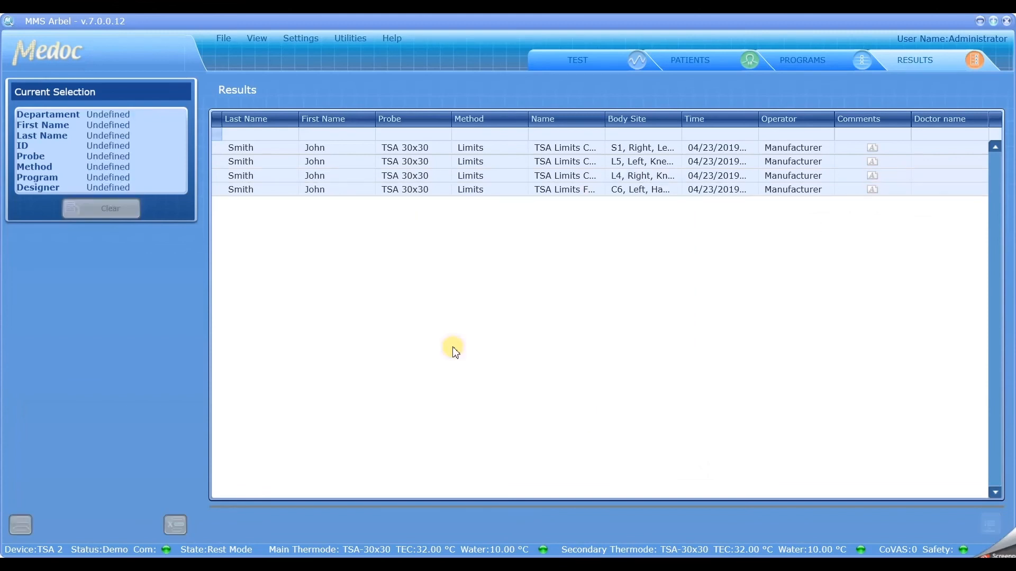
Step: Delete the TSA Limits result for the C6 left body site from the results list
left_click(437, 191)
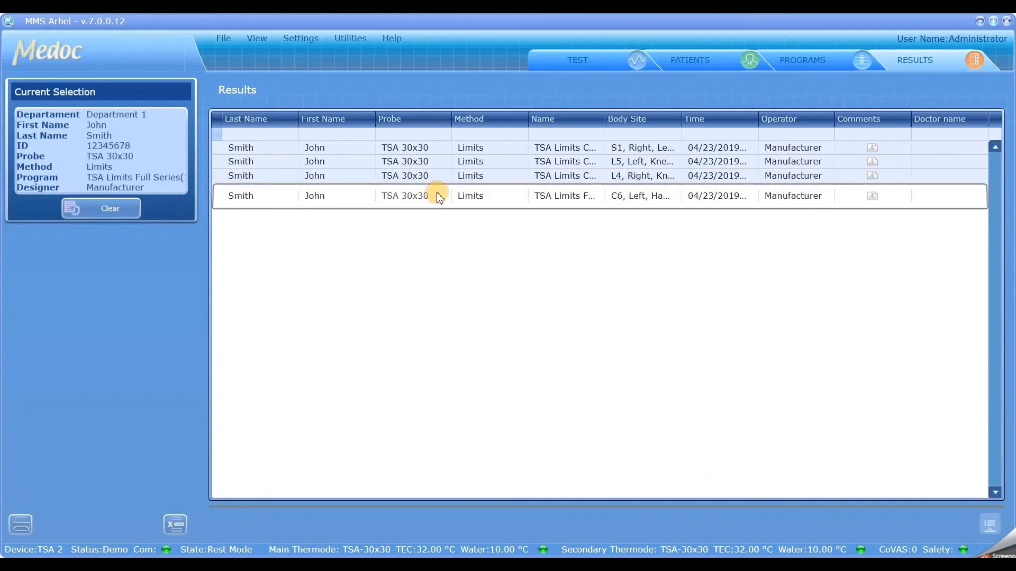
left_click(175, 524)
left_click(491, 321)
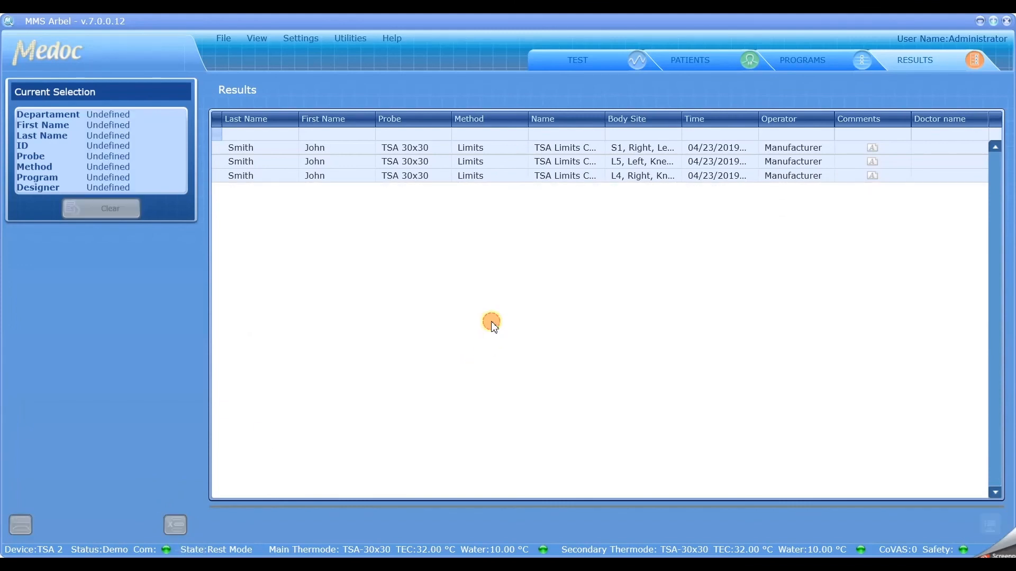
Step: Import the results from RESULTS.ats on the Desktop, overwriting the conflicting local records with the imported ones
left_click(226, 39)
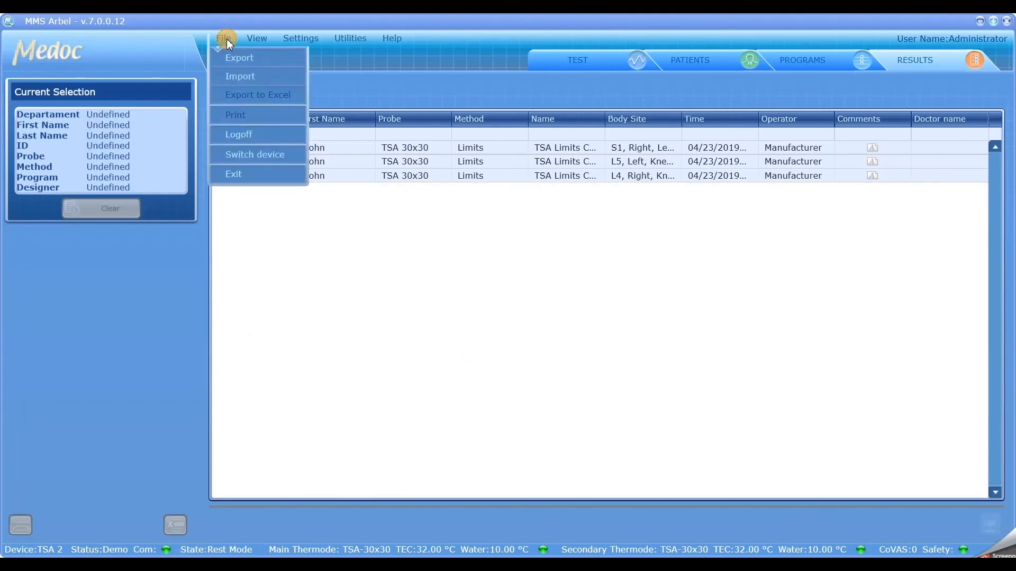
left_click(236, 77)
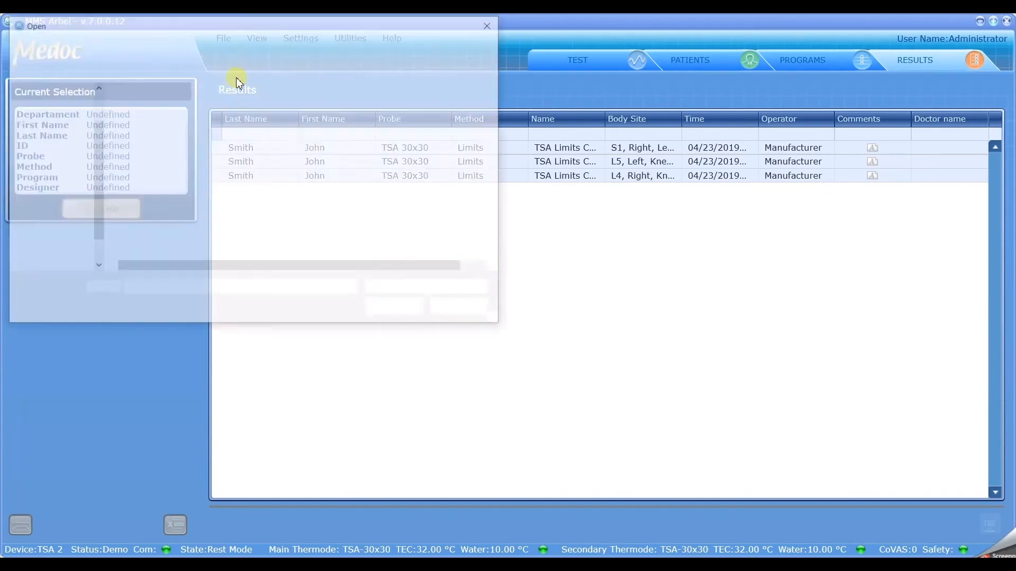
left_click(139, 181)
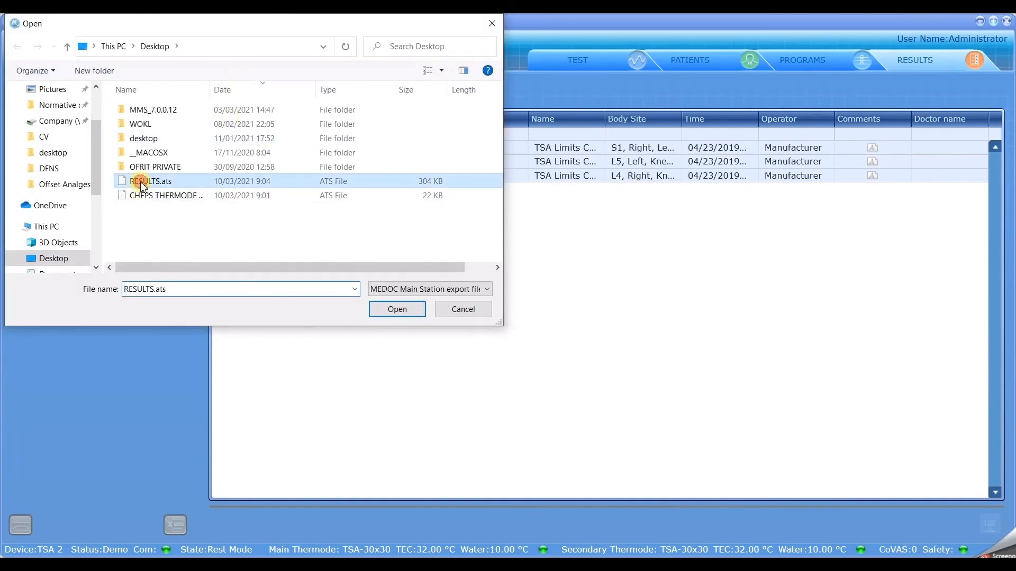
left_click(397, 312)
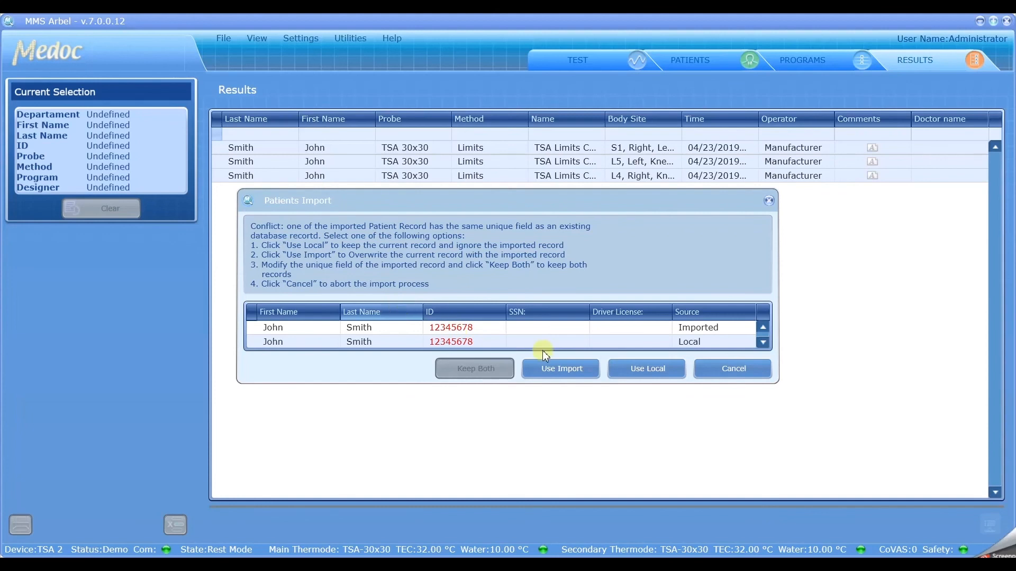
left_click(573, 373)
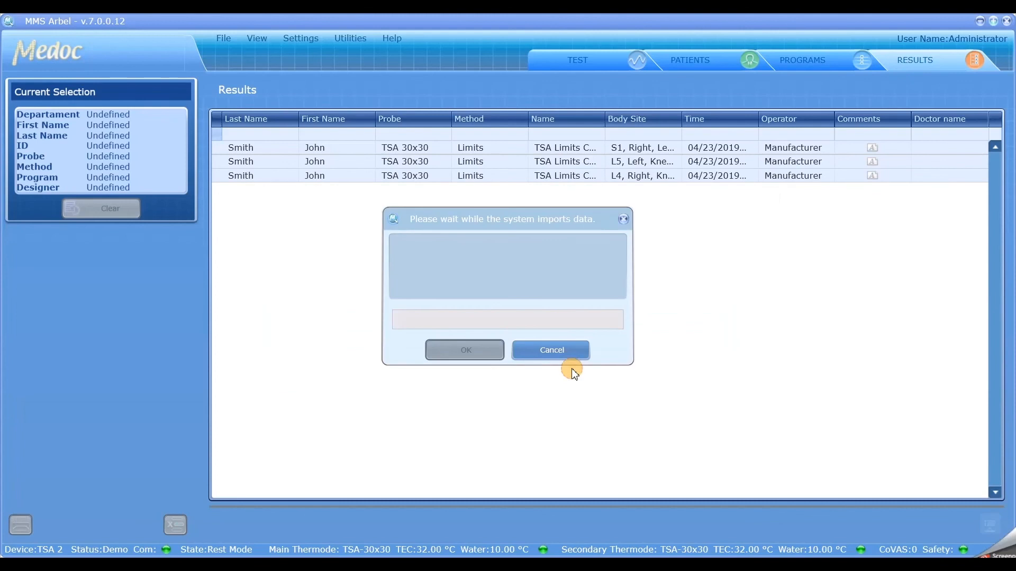
left_click(571, 368)
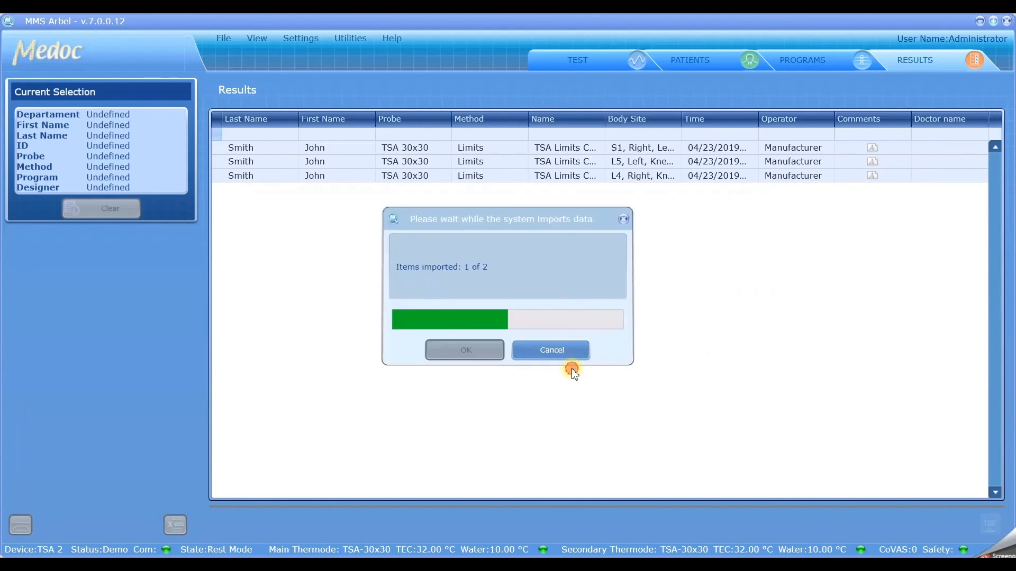
left_click(465, 350)
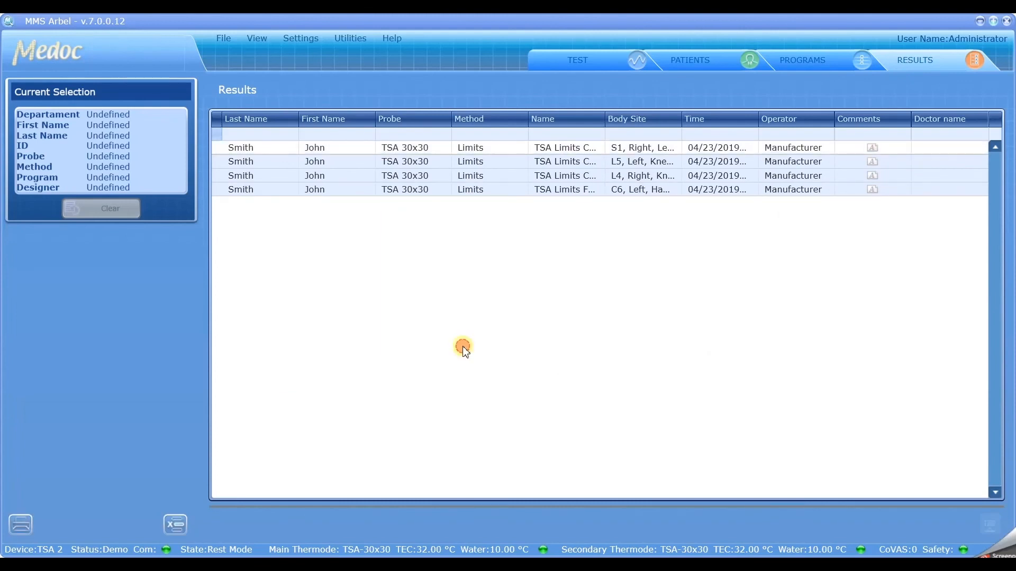